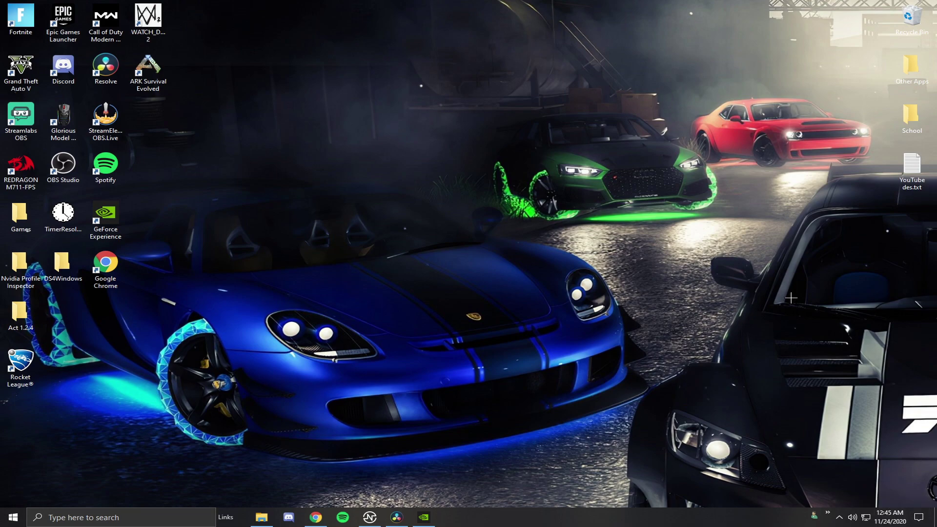
# Search Windows for "blue" and open the Bluetooth and other devices settings
pyautogui.click(923, 518)
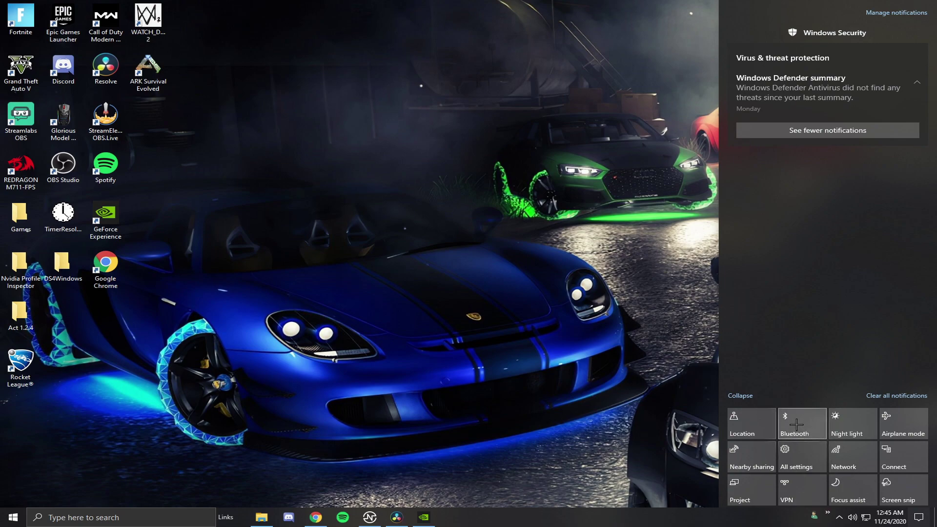
pyautogui.rightClick(796, 424)
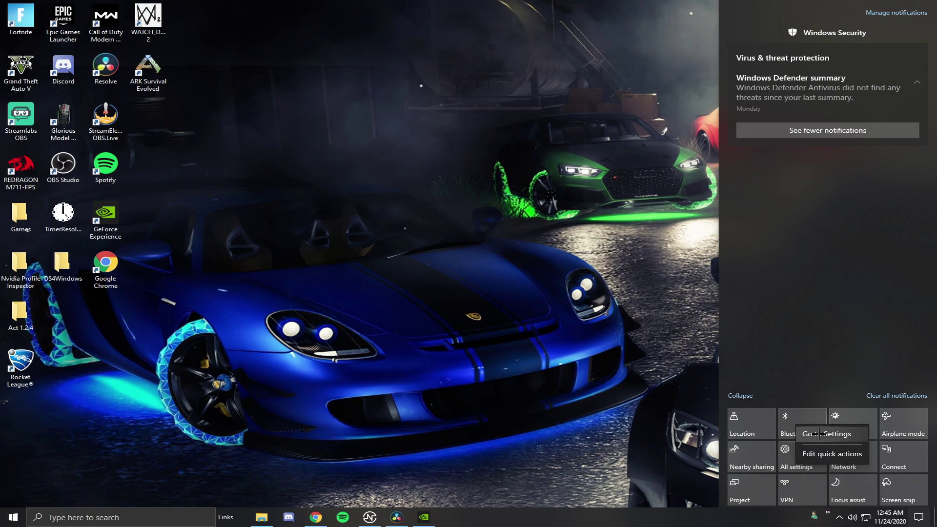
pyautogui.click(104, 521)
pyautogui.write('blue')
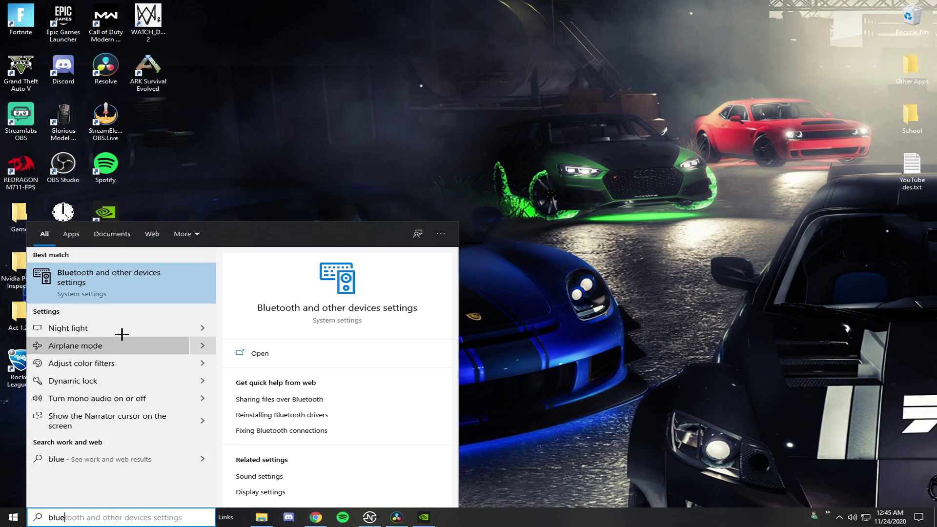
pyautogui.click(130, 287)
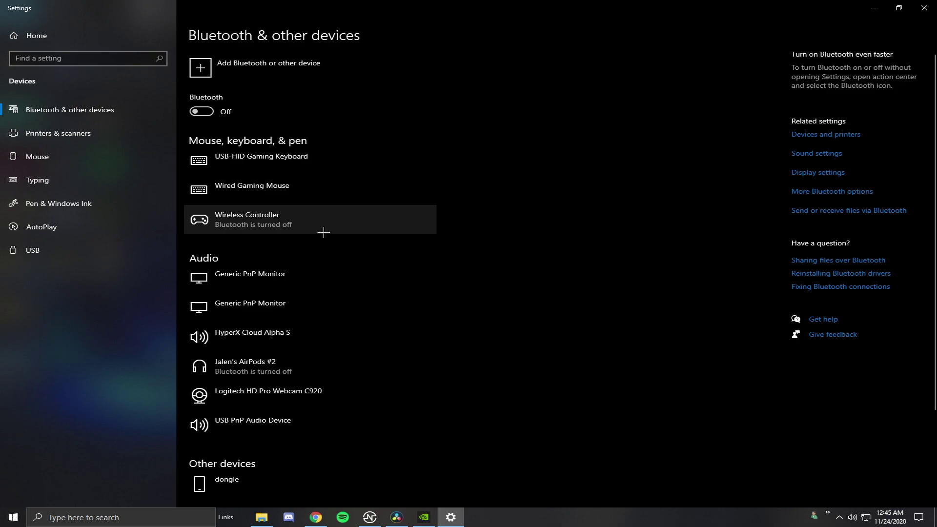
# Turn Bluetooth on and remove the paired Wireless Controller from the device list
pyautogui.click(198, 218)
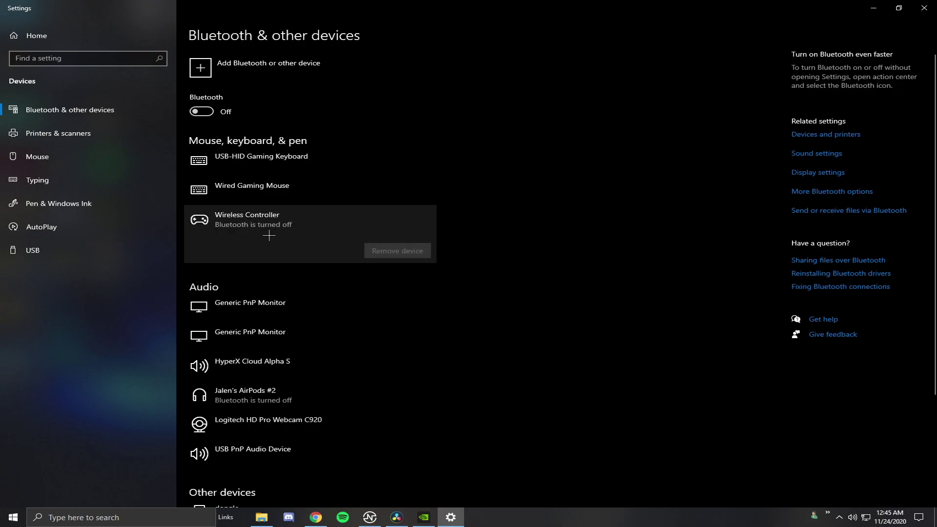
pyautogui.click(919, 517)
pyautogui.click(803, 427)
pyautogui.click(487, 393)
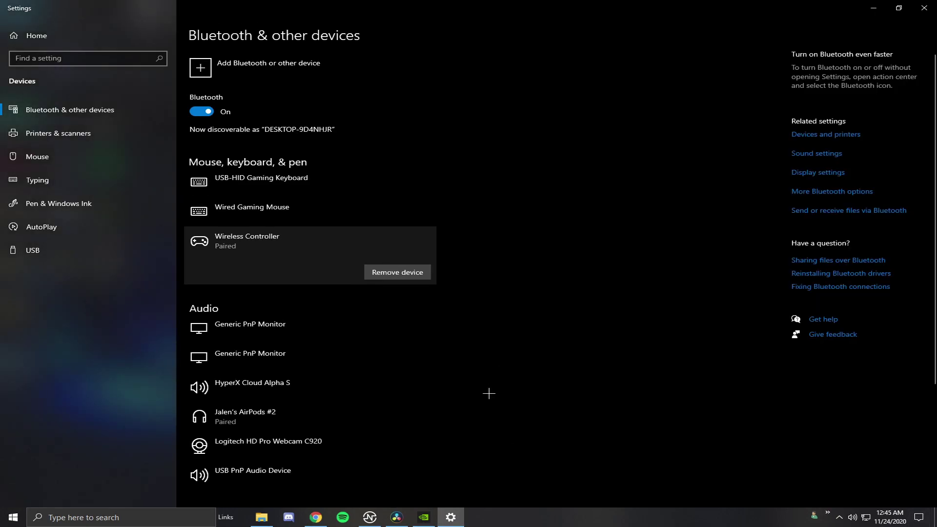
pyautogui.click(391, 269)
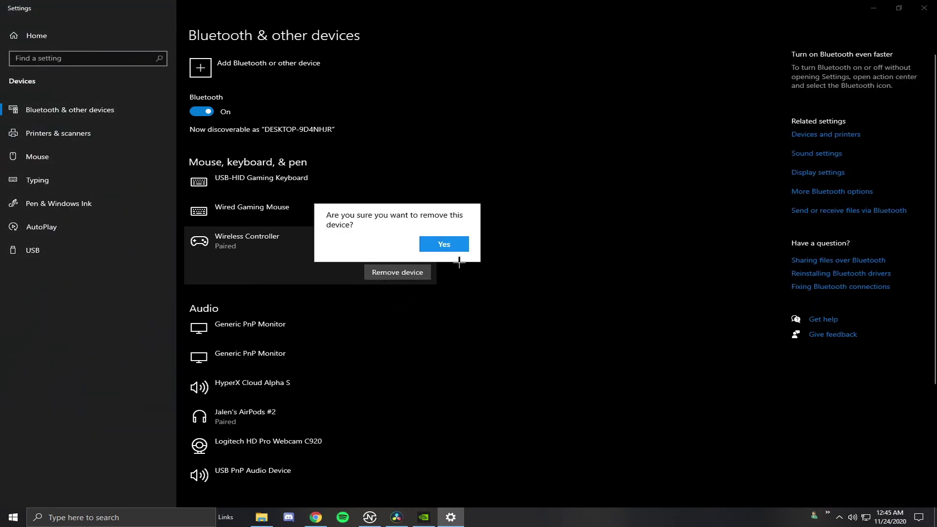
pyautogui.click(449, 243)
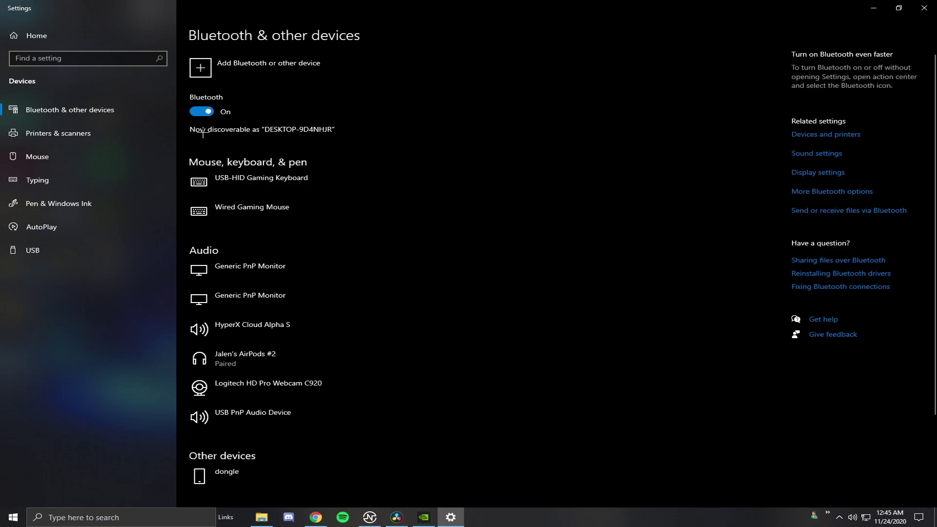
# Add the Wireless Controller as a new Bluetooth device, finish the pairing and close Settings
pyautogui.click(201, 67)
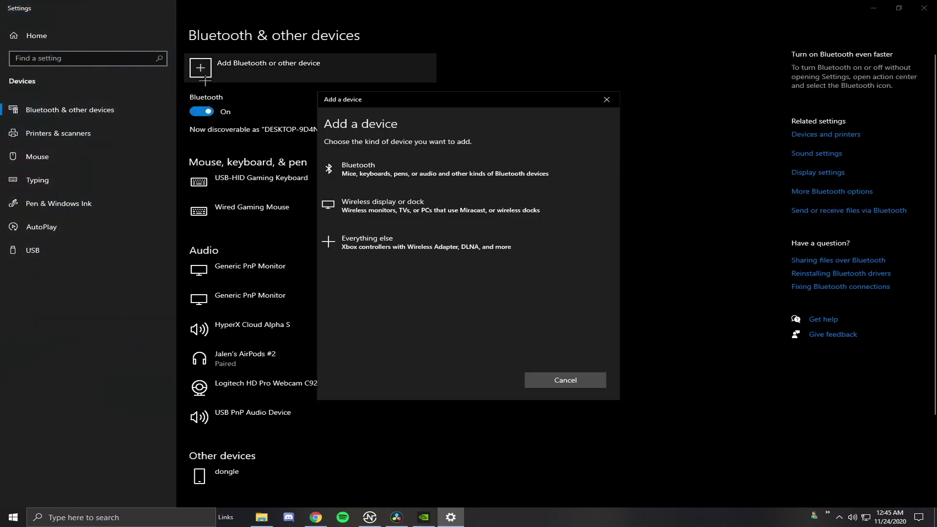
pyautogui.click(364, 174)
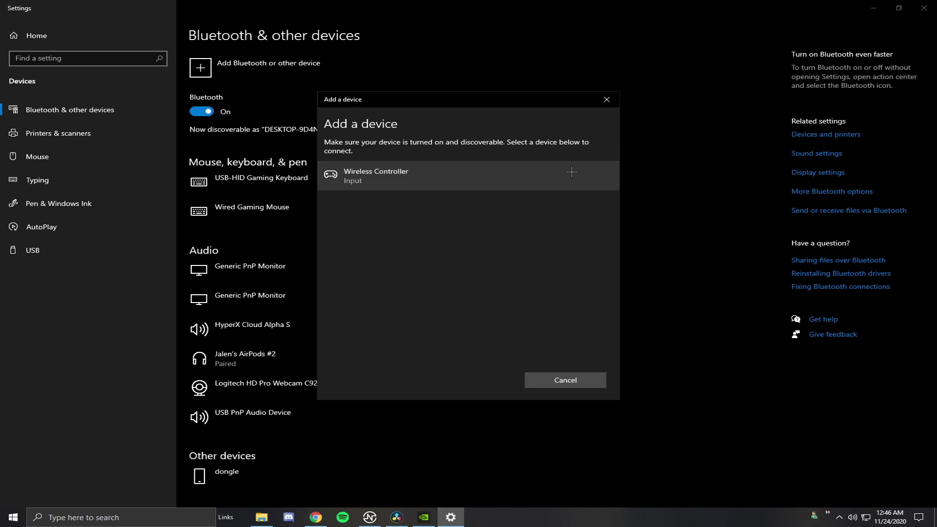
pyautogui.click(424, 177)
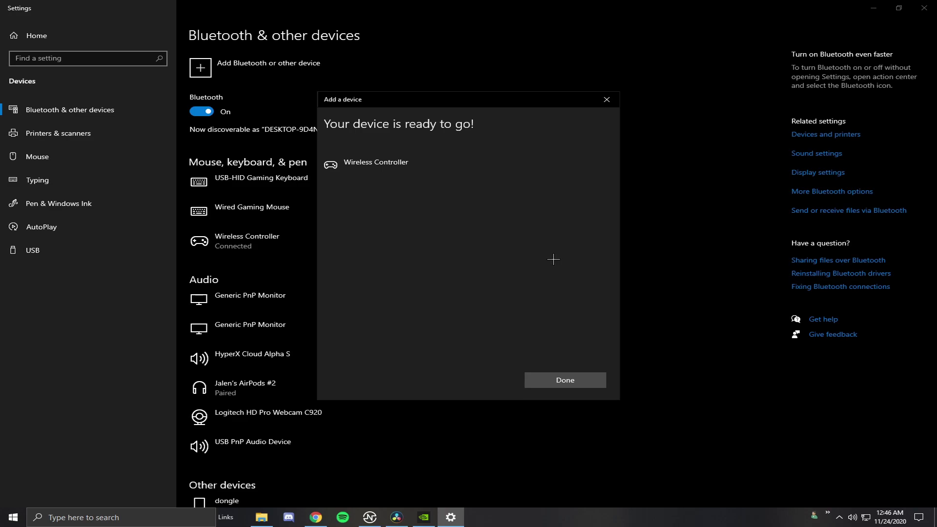
pyautogui.click(565, 380)
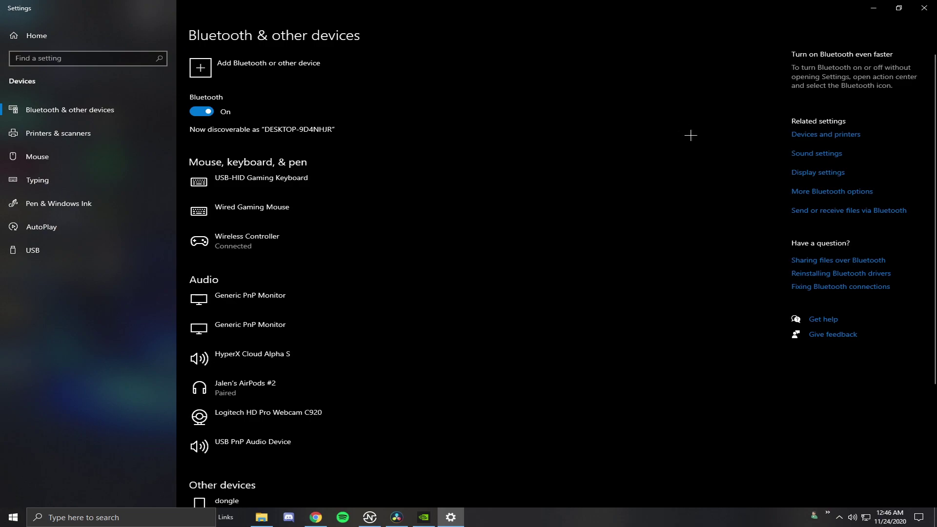
pyautogui.click(923, 7)
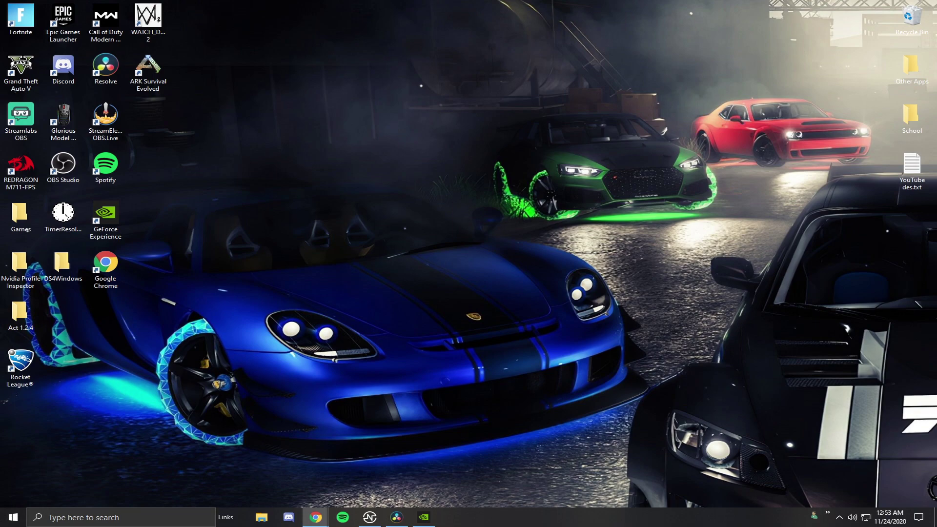
# Open the DS4Windows GitHub Pages site from the "ds4 windows" search results and go to its downloads page
pyautogui.press('super+d')
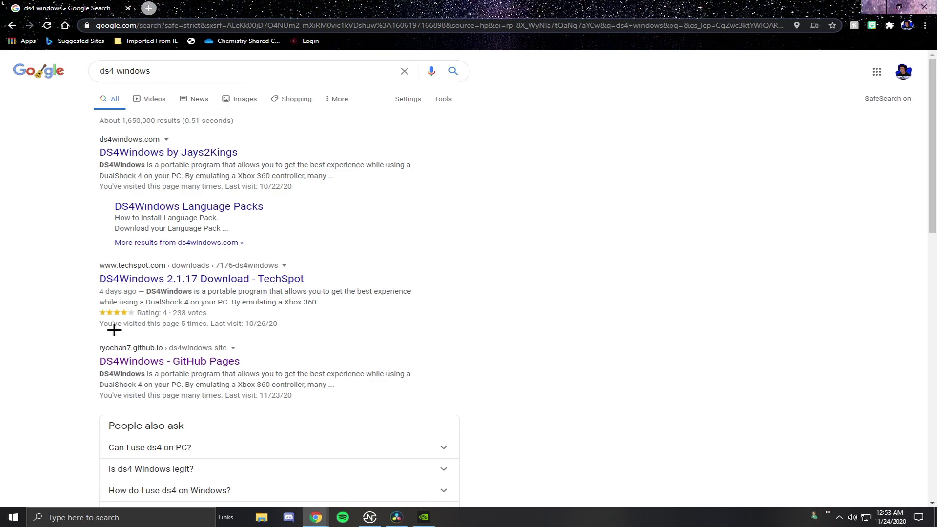
pyautogui.scroll(-7, 103, 276)
pyautogui.scroll(7, 102, 276)
pyautogui.click(161, 362)
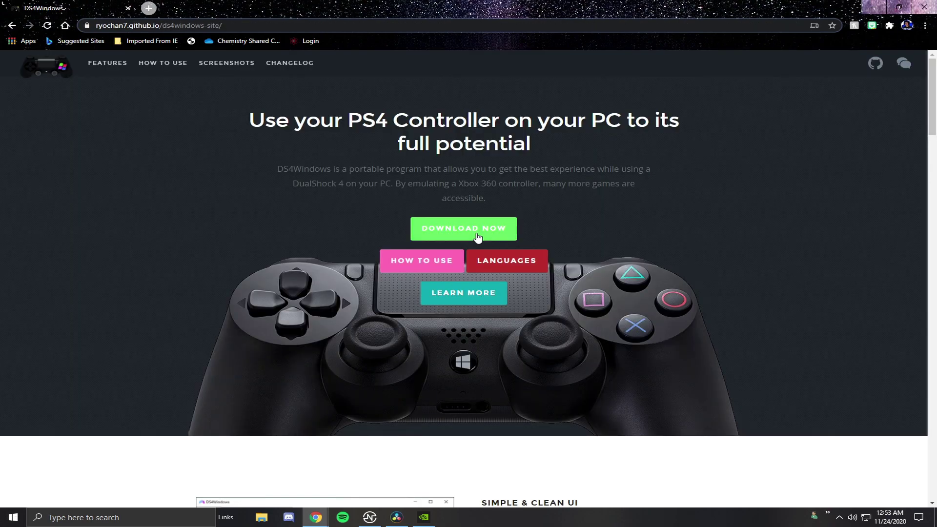
pyautogui.click(429, 235)
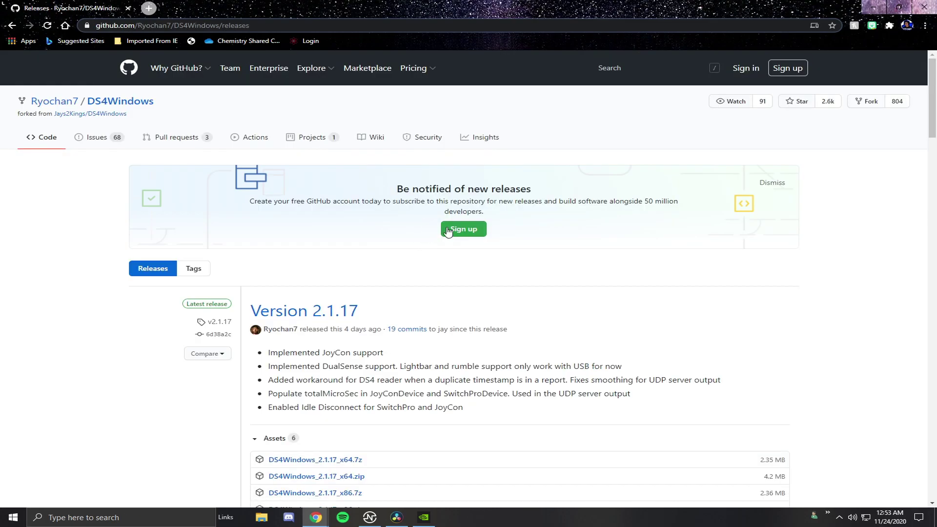
# Download DS4Windows_2.1.17_x64.zip from the Version 2.1.17 release assets and save it to the Desktop
pyautogui.scroll(-4, 407, 283)
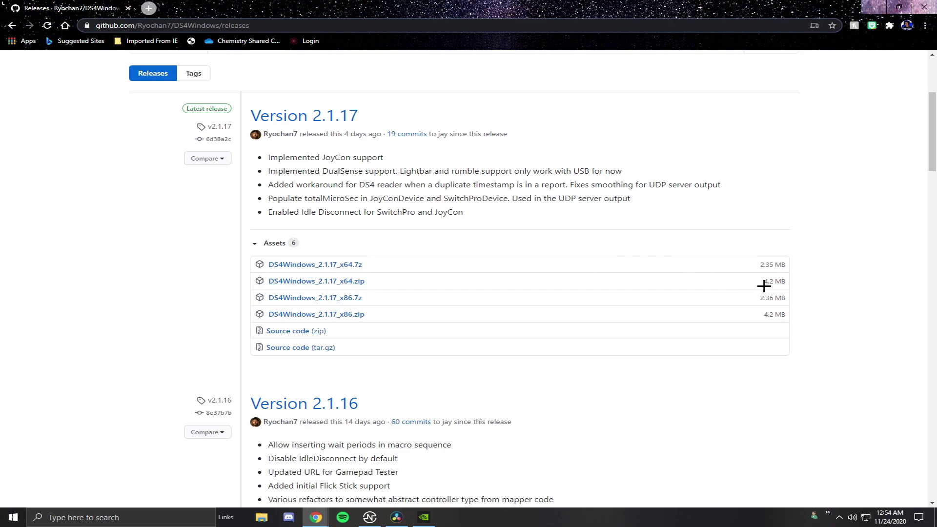
pyautogui.click(339, 282)
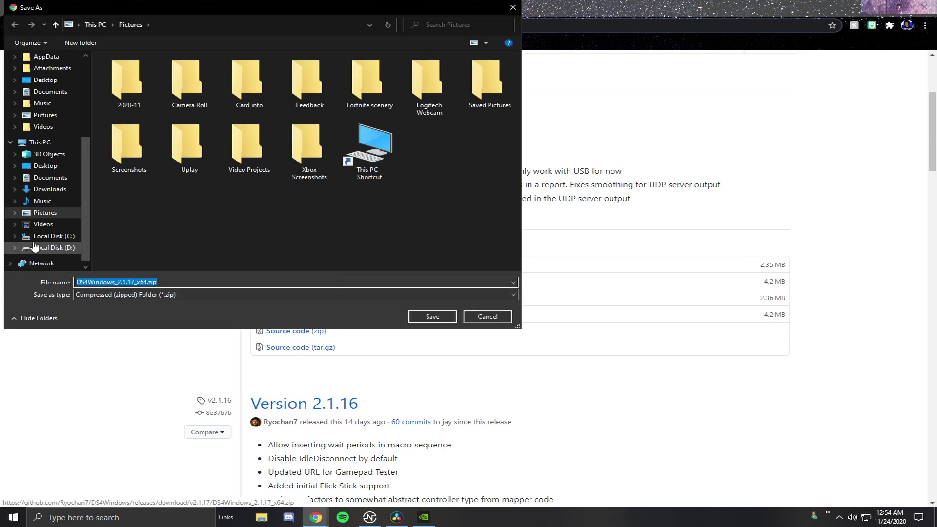
pyautogui.click(52, 166)
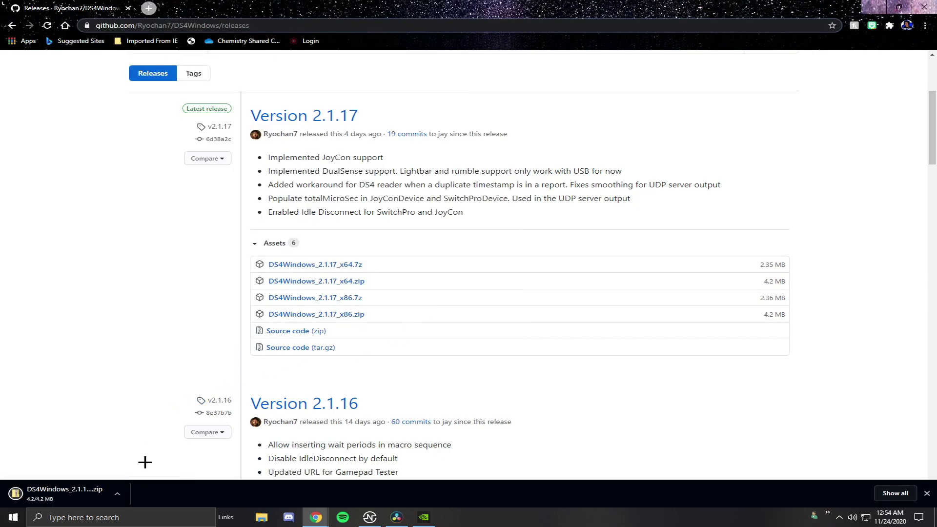
# Show the downloaded DS4Windows archive in its folder
pyautogui.click(118, 494)
pyautogui.click(148, 462)
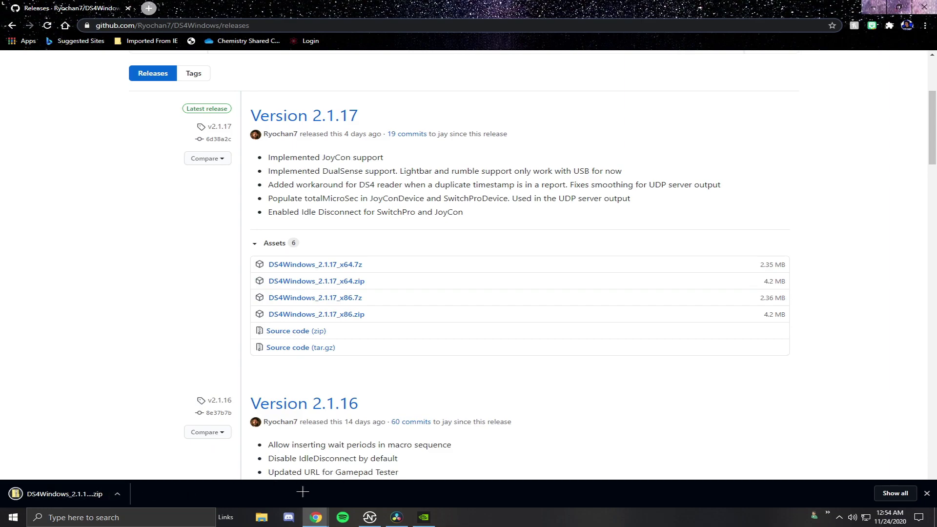
pyautogui.click(117, 493)
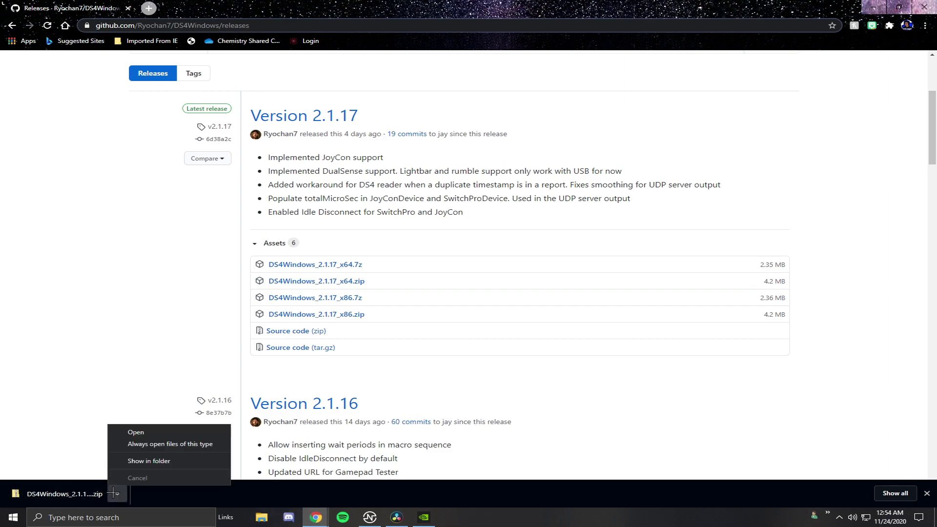
pyautogui.click(146, 462)
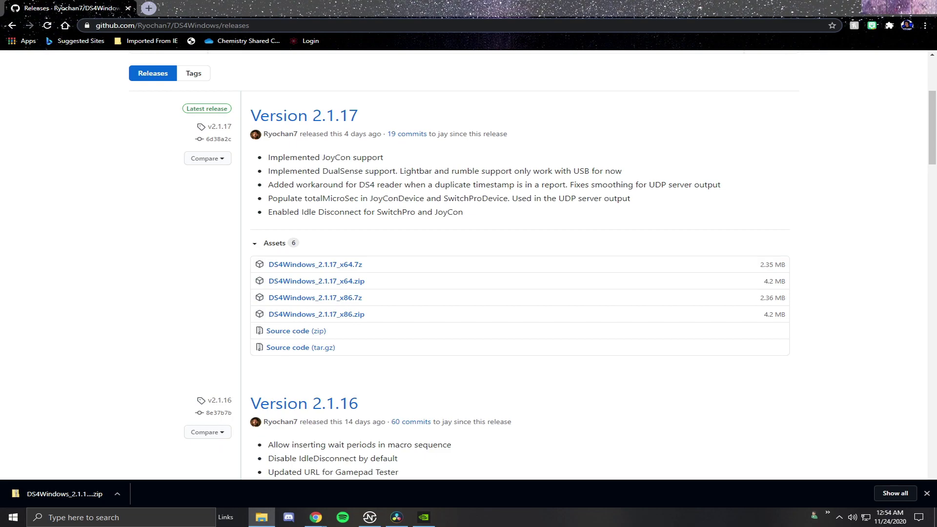
# Clear the open windows off the desktop and move the DS4Windows_2.1.17_x64.zip icon to the middle of it
pyautogui.click(876, 11)
pyautogui.moveTo(776, 205); pyautogui.dragTo(405, 246)
pyautogui.click(491, 193)
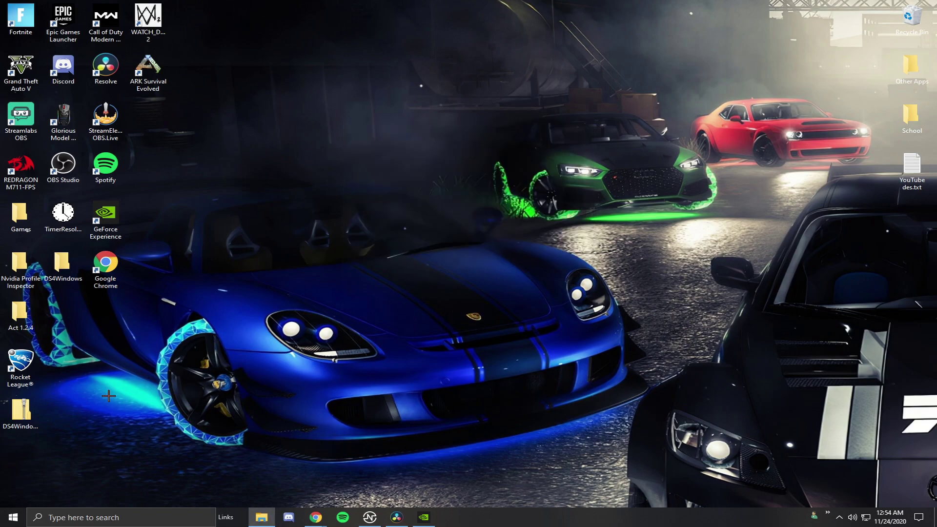
pyautogui.moveTo(20, 412); pyautogui.dragTo(442, 222)
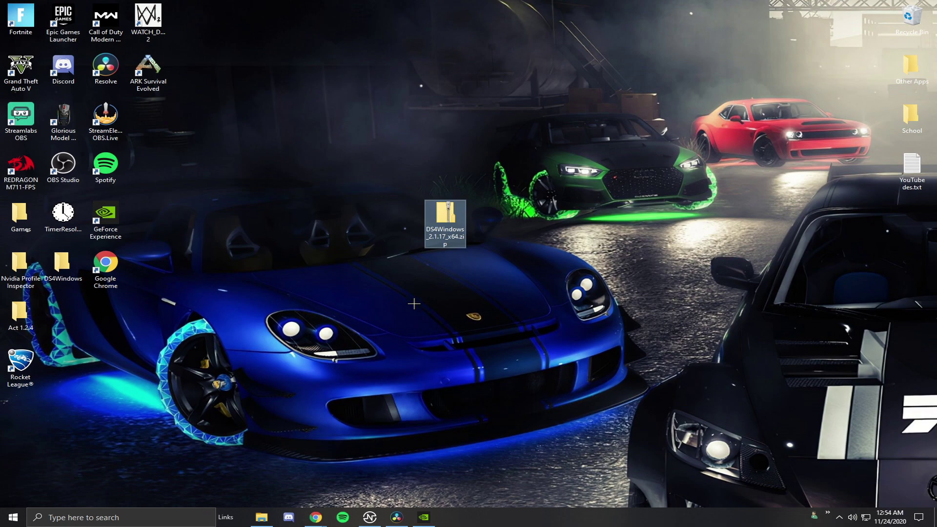
pyautogui.click(458, 282)
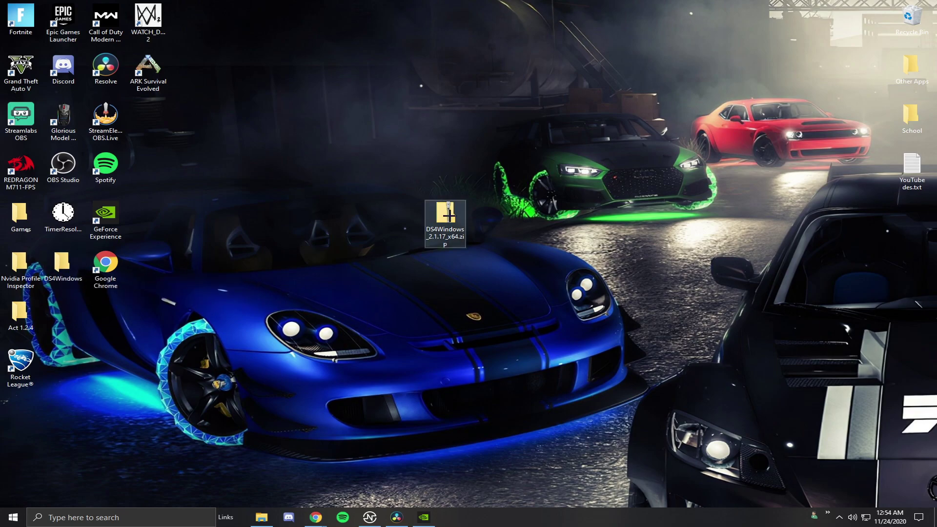
# Extract all files from DS4Windows_2.1.17_x64.zip into the proposed folder on the Desktop
pyautogui.rightClick(448, 217)
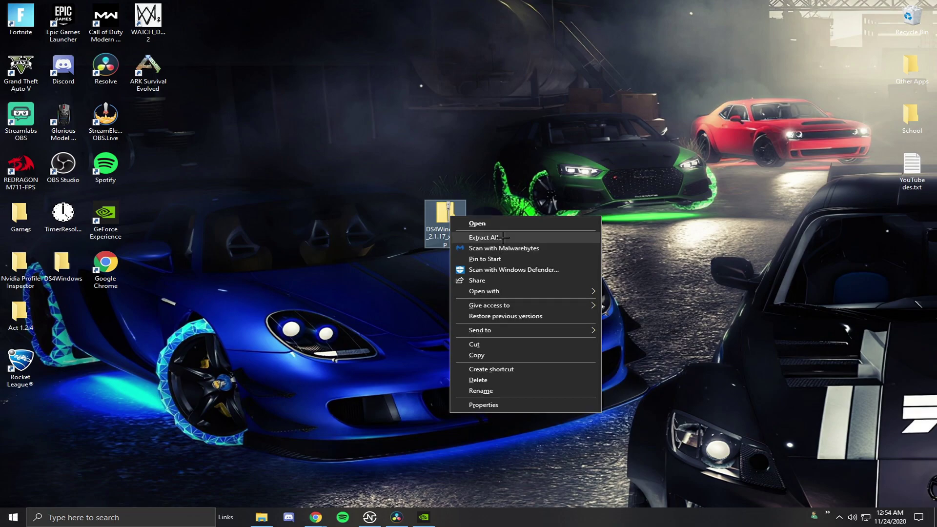
pyautogui.click(485, 237)
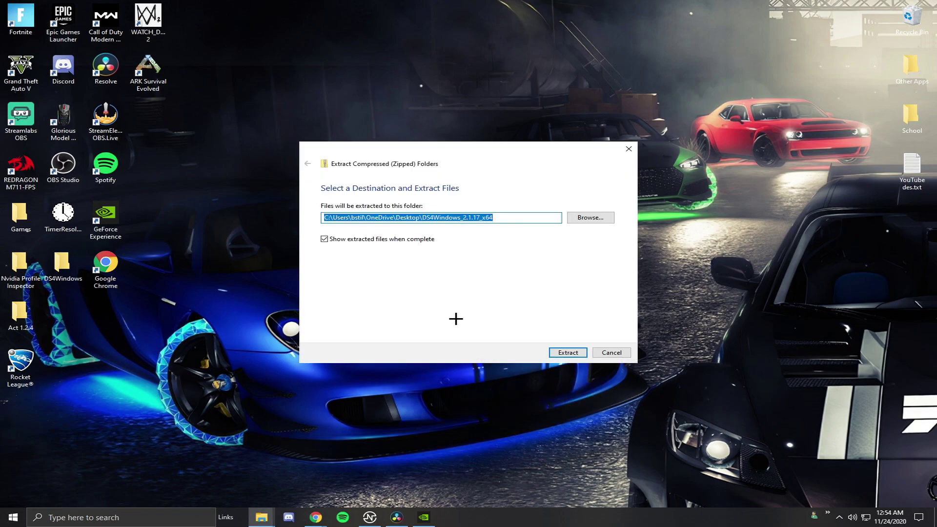
pyautogui.click(561, 351)
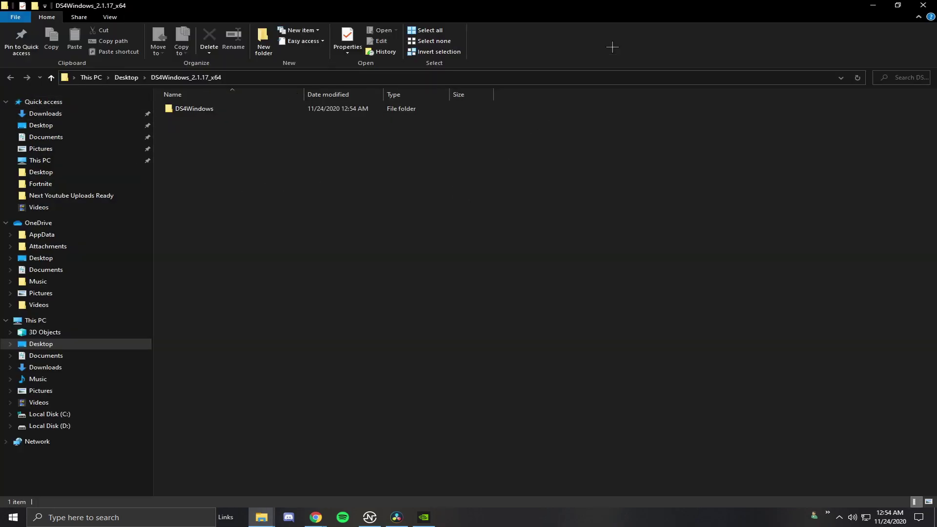
# Move the extracted DS4Windows folder onto the desktop, skipping files with the same names, and close the extraction folder window
pyautogui.click(897, 5)
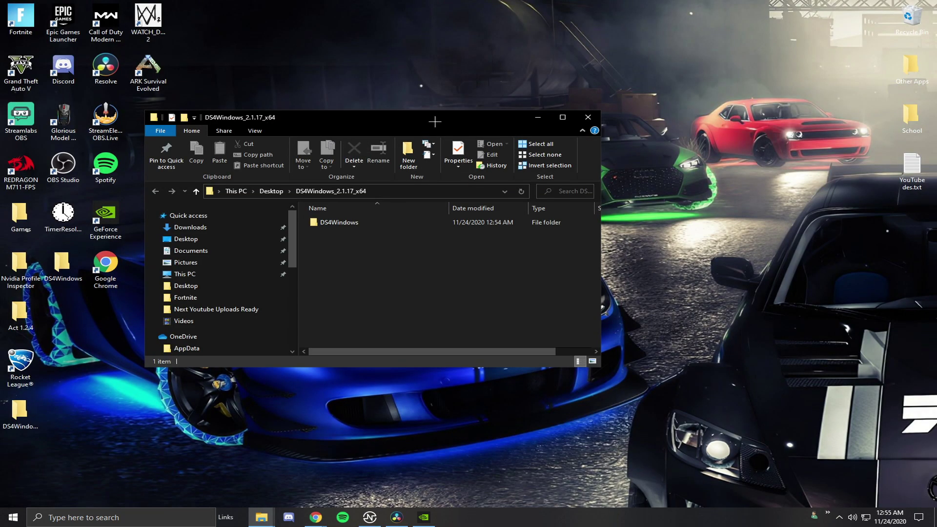
pyautogui.moveTo(430, 123); pyautogui.dragTo(628, 110)
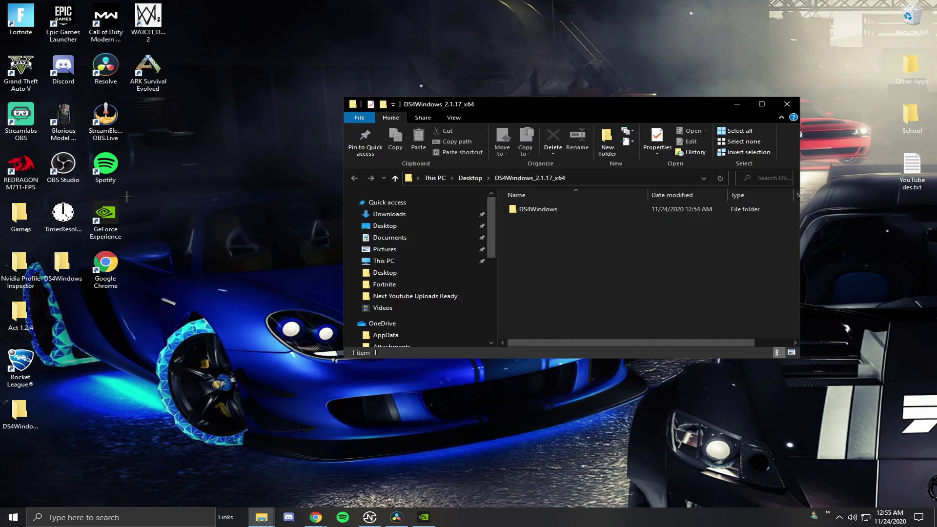
pyautogui.moveTo(537, 209); pyautogui.dragTo(244, 272)
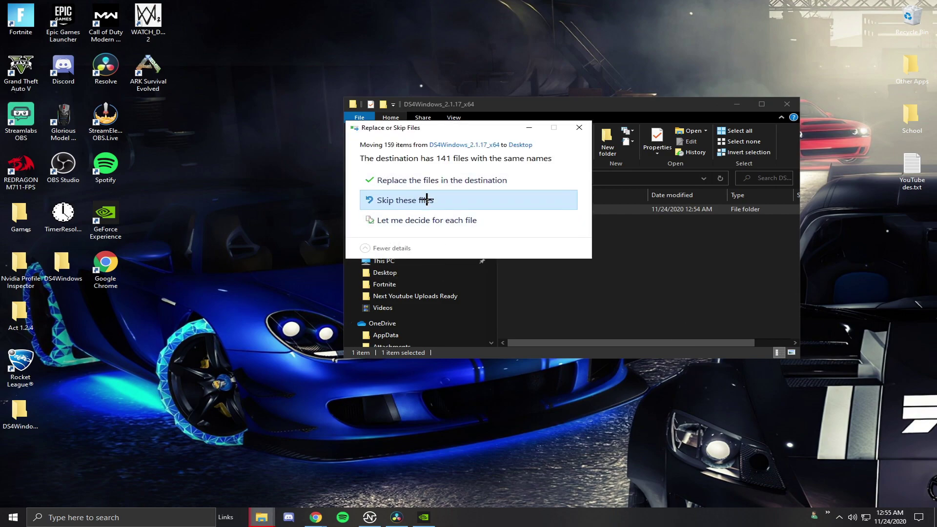
pyautogui.click(426, 200)
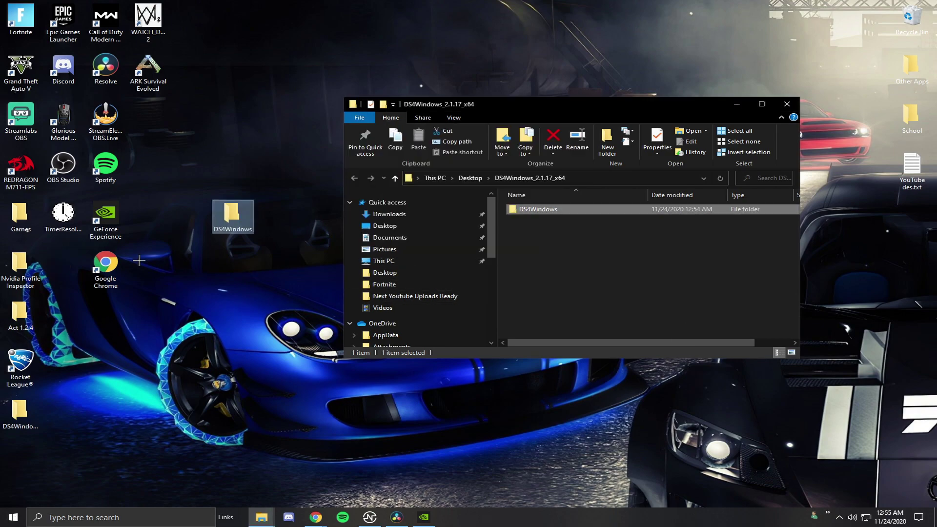
pyautogui.click(787, 104)
# Move the DS4Windows folder to the middle of the desktop, open it and maximize its window
pyautogui.moveTo(241, 223); pyautogui.dragTo(490, 273)
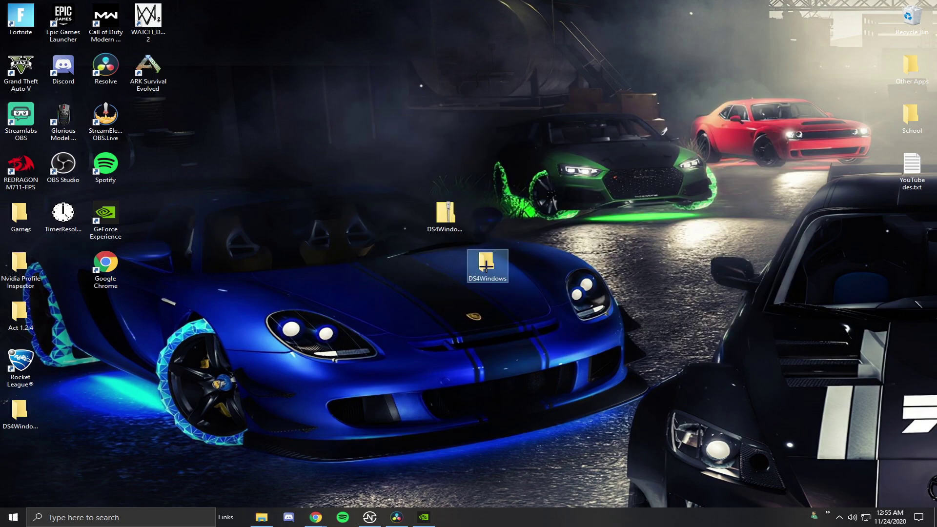
pyautogui.press('Return')
pyautogui.moveTo(635, 104); pyautogui.dragTo(500, 65)
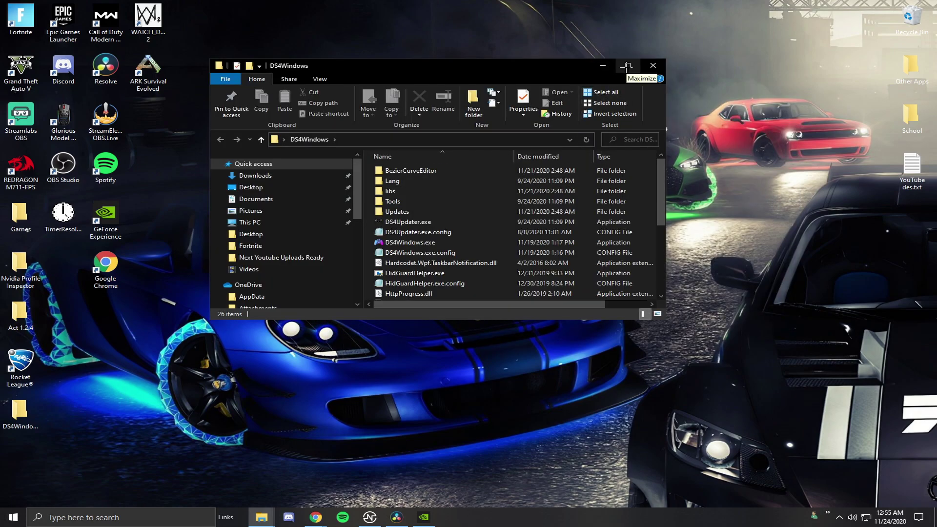
pyautogui.click(627, 65)
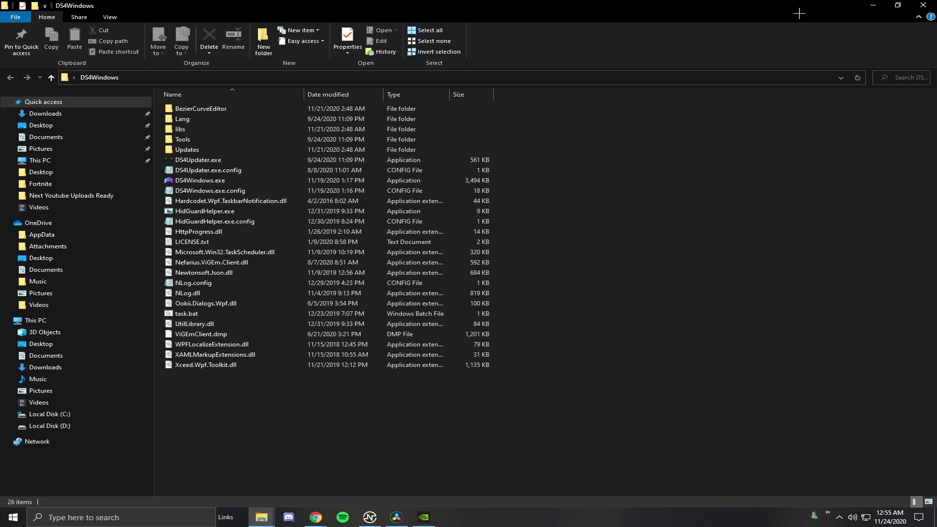
# Launch DS4Windows.exe from the extracted folder and leave its profile editor without saving
pyautogui.click(897, 5)
pyautogui.click(628, 65)
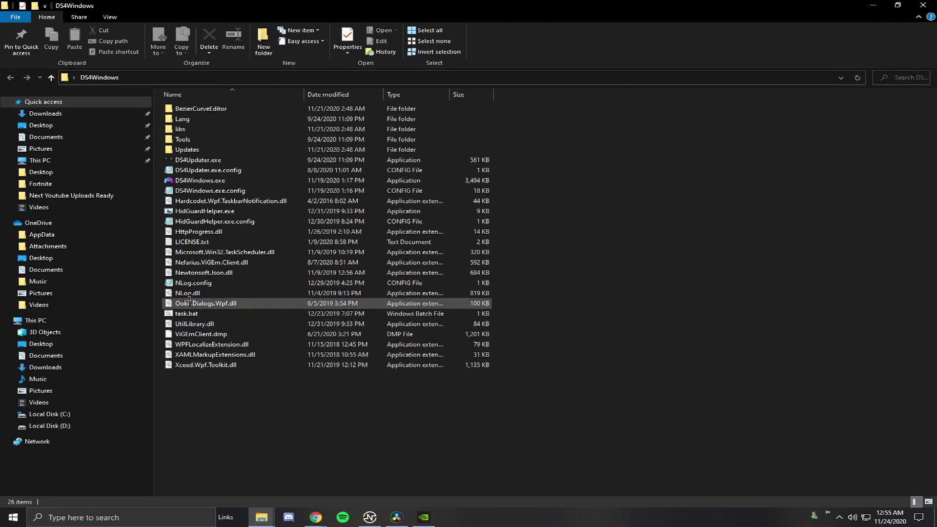
pyautogui.doubleClick(236, 183)
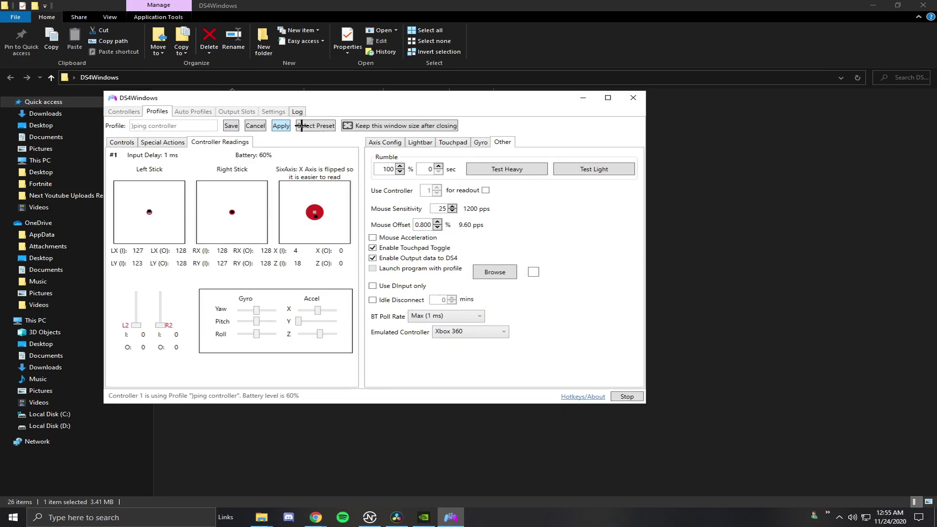
pyautogui.click(250, 126)
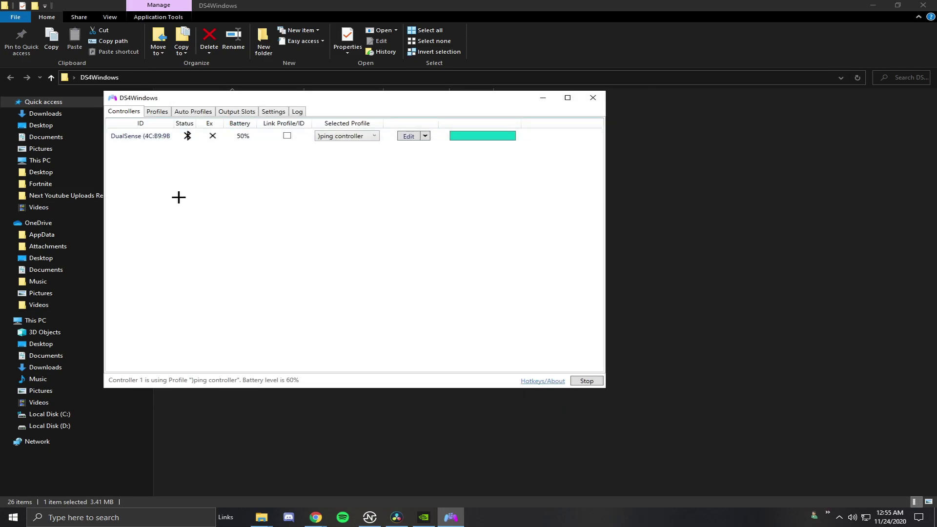
# Check which profiles the connected controller can use and view the DS4Windows Version 2.1.17 releases page in Chrome
pyautogui.click(370, 133)
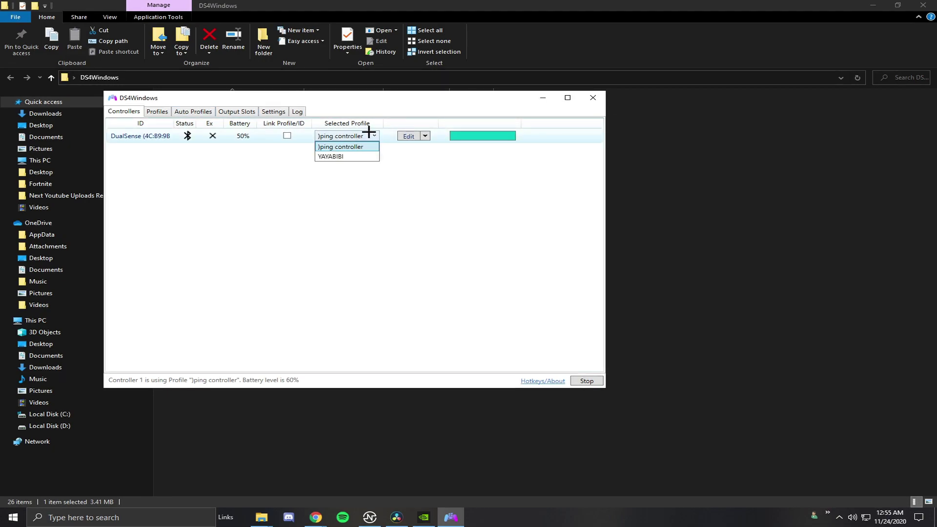
pyautogui.click(372, 135)
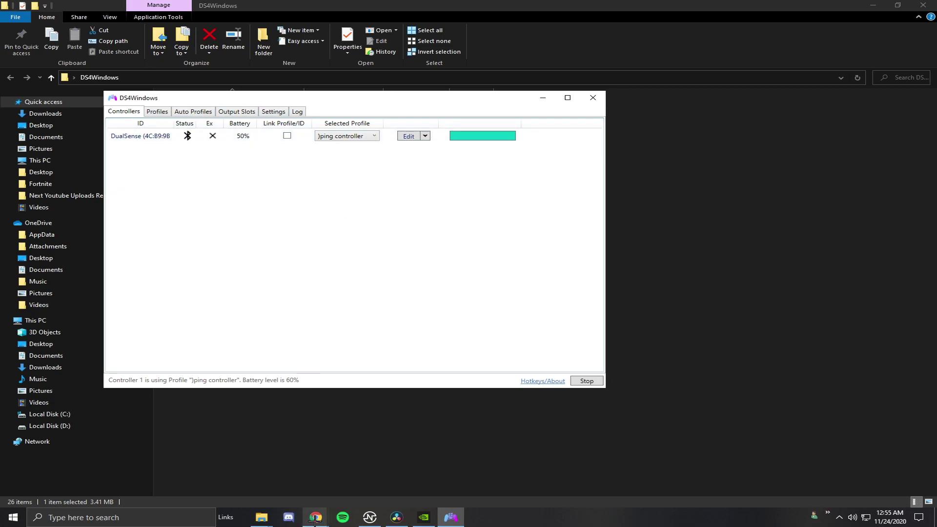
pyautogui.moveTo(315, 517)
pyautogui.click(365, 476)
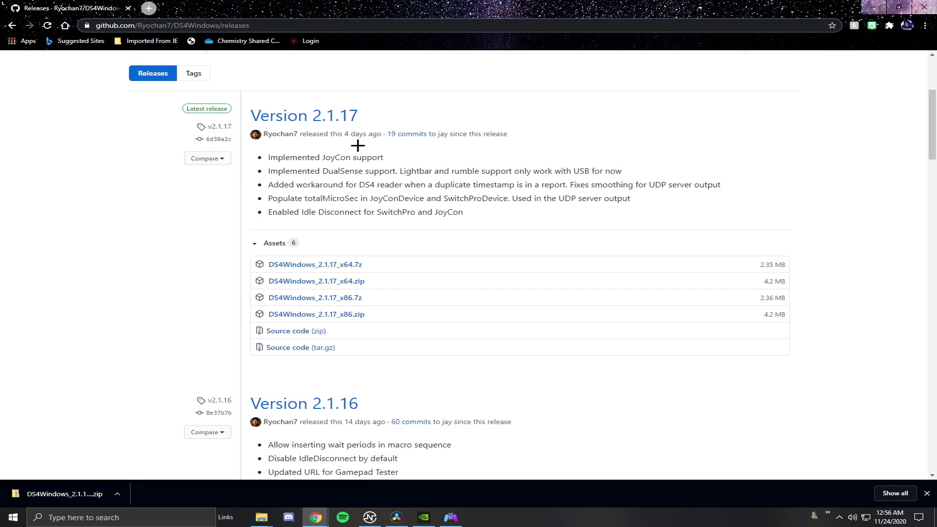
pyautogui.click(873, 7)
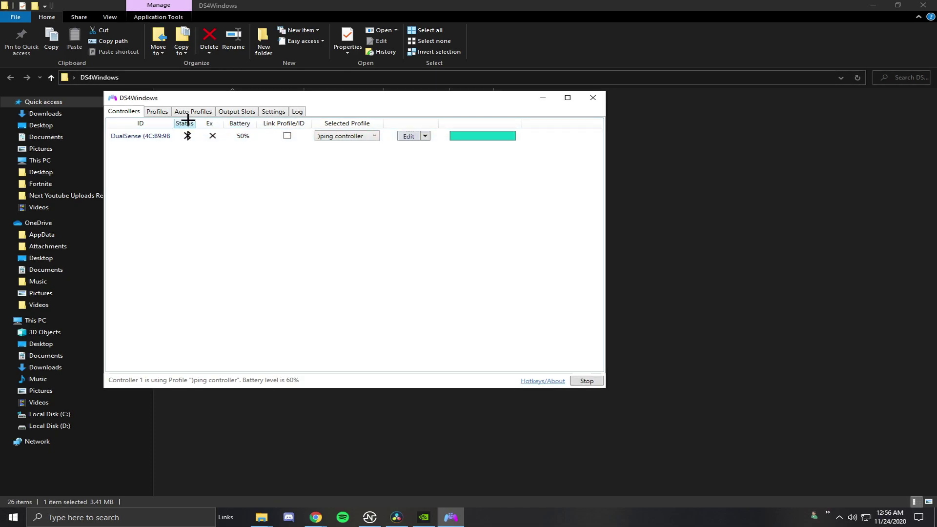
# Start a new controller profile from an empty Gamepad profile, declining the preset option
pyautogui.click(158, 112)
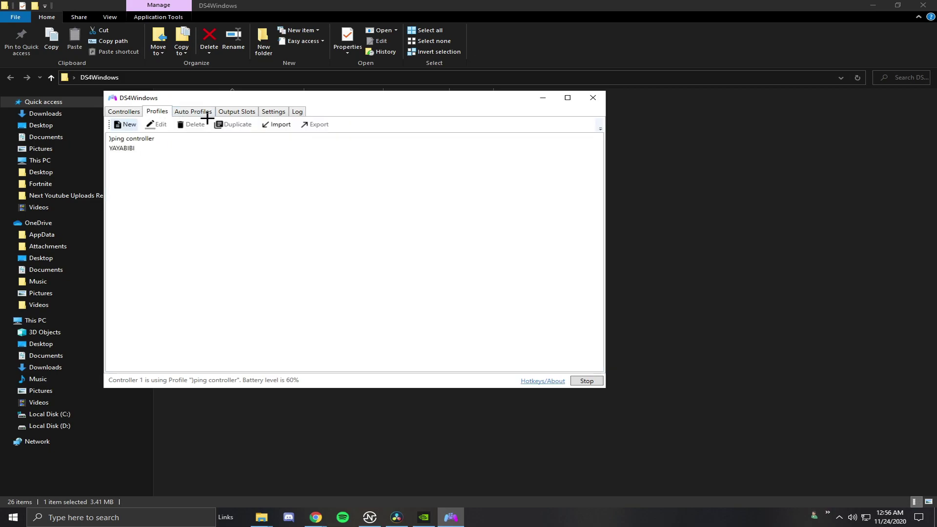
pyautogui.click(125, 124)
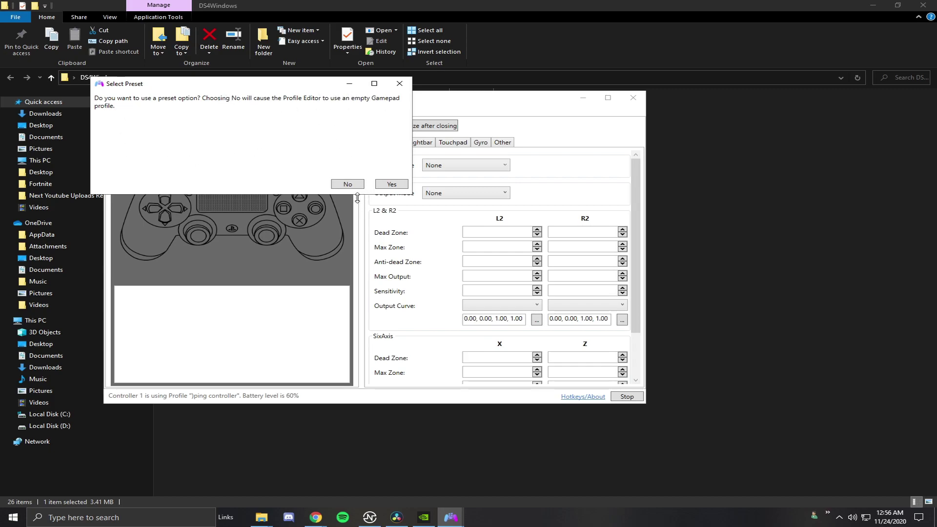
pyautogui.click(348, 184)
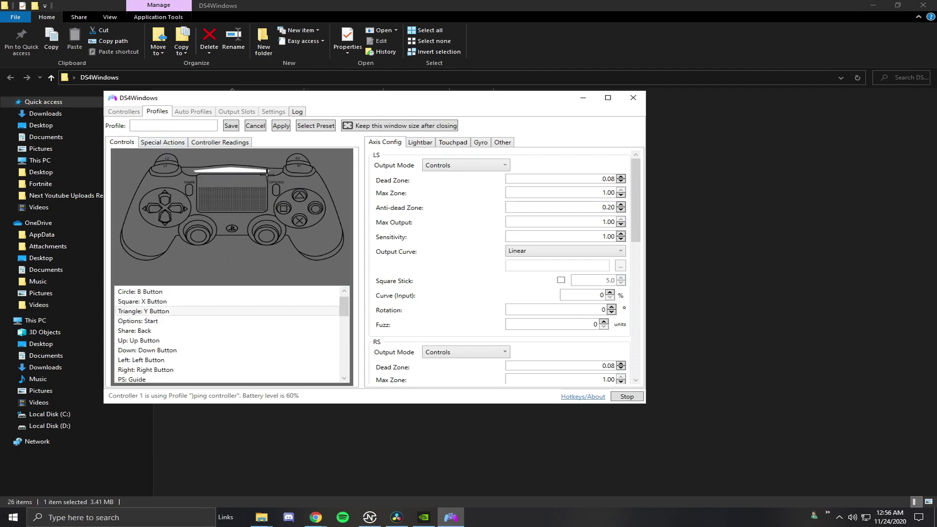
# Examine the new profile's button mappings, special actions, controller readings, stick axis configuration and lightbar settings
pyautogui.click(170, 145)
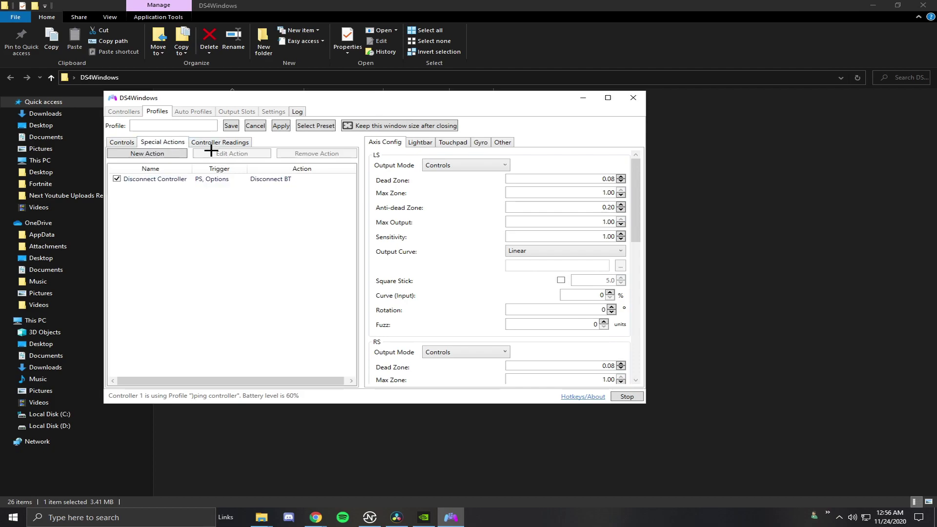
pyautogui.click(220, 144)
pyautogui.click(130, 143)
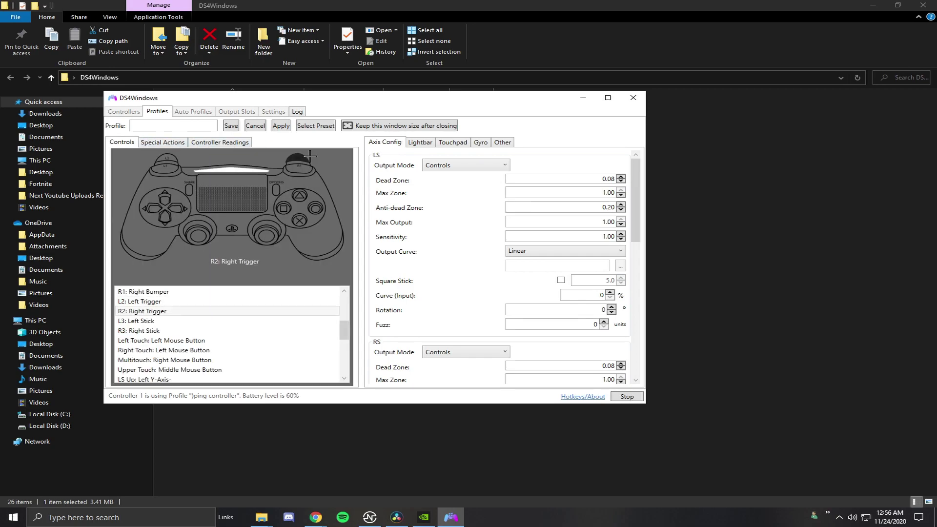
pyautogui.scroll(-4, 190, 317)
pyautogui.scroll(8, 220, 309)
pyautogui.scroll(-8, 185, 310)
pyautogui.scroll(12, 188, 305)
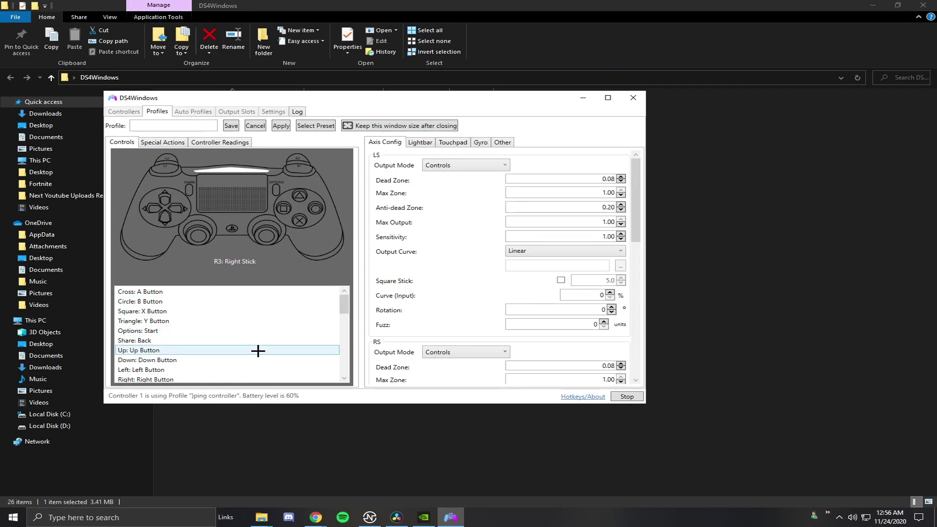
pyautogui.scroll(-2, 233, 351)
pyautogui.click(163, 142)
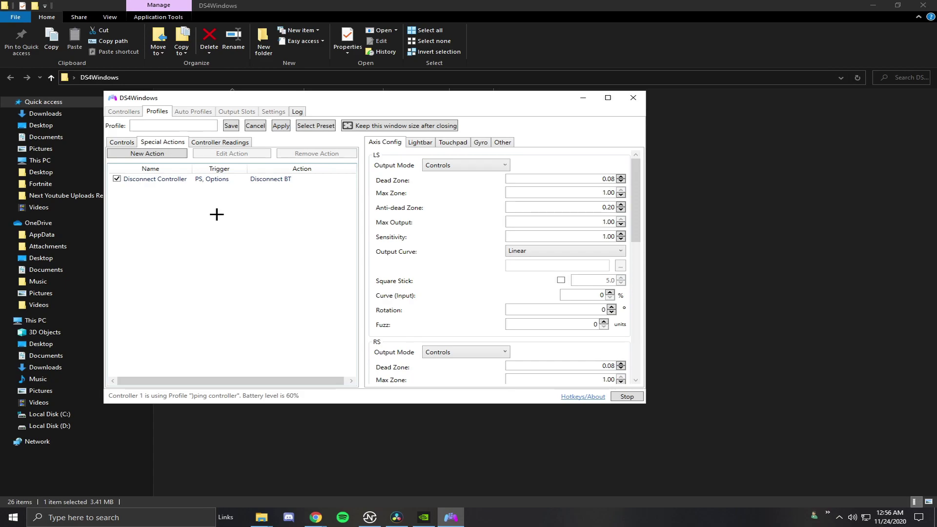
pyautogui.click(219, 143)
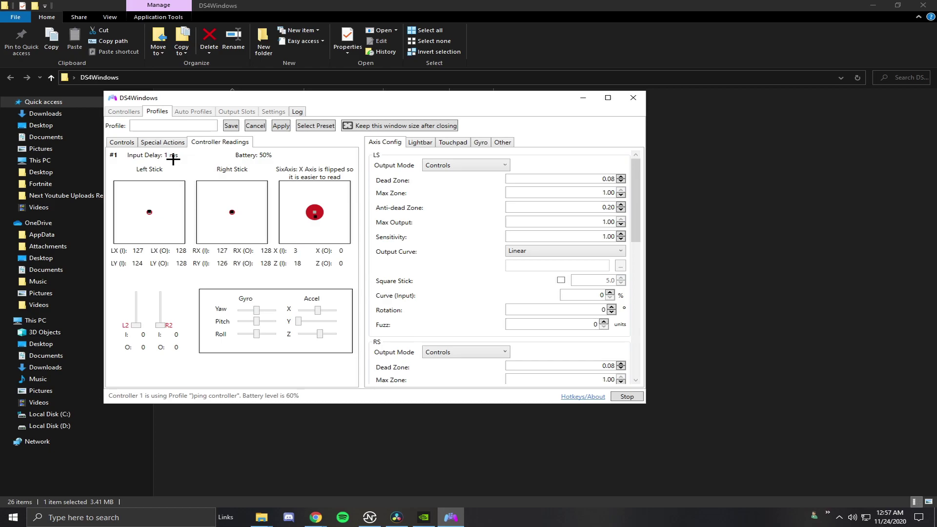
pyautogui.click(422, 142)
pyautogui.click(392, 142)
pyautogui.scroll(-3, 453, 188)
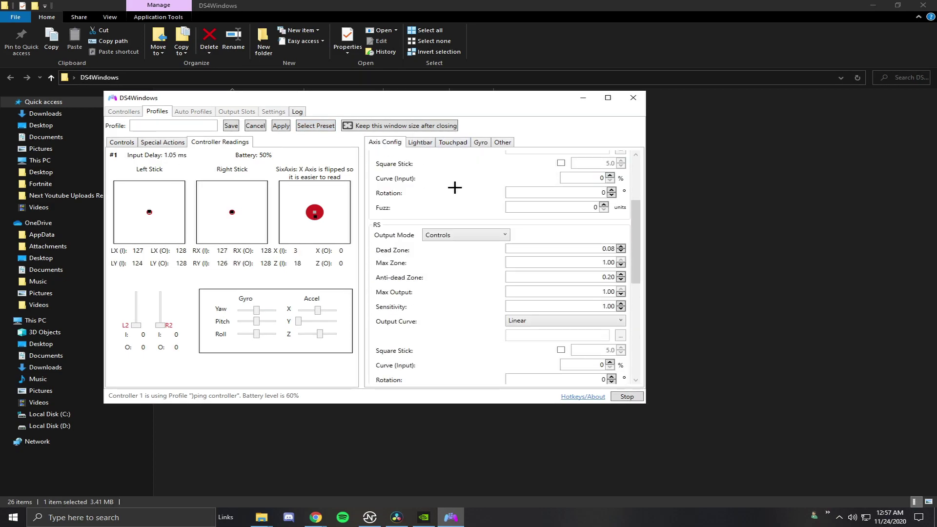
pyautogui.scroll(3, 452, 179)
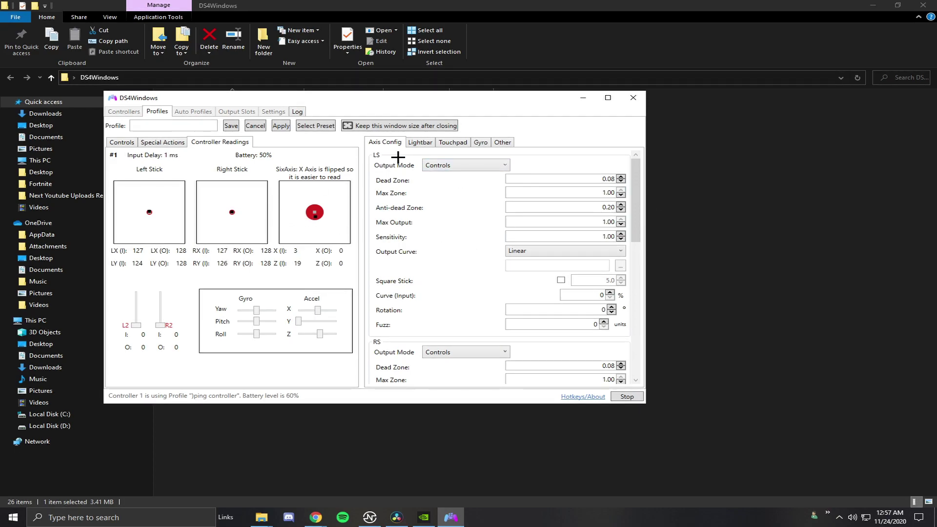
pyautogui.click(420, 142)
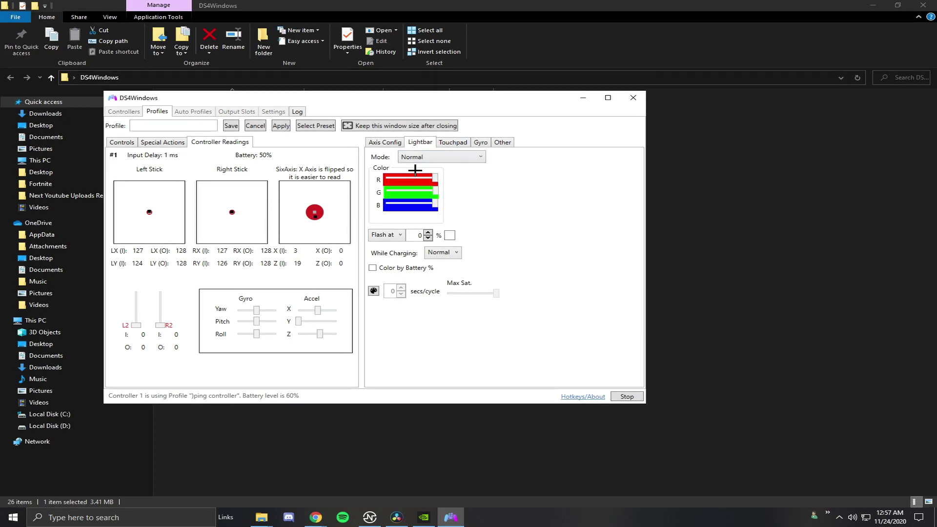
# Set the touchpad's output mode to Controls in the new profile
pyautogui.click(450, 143)
pyautogui.click(449, 159)
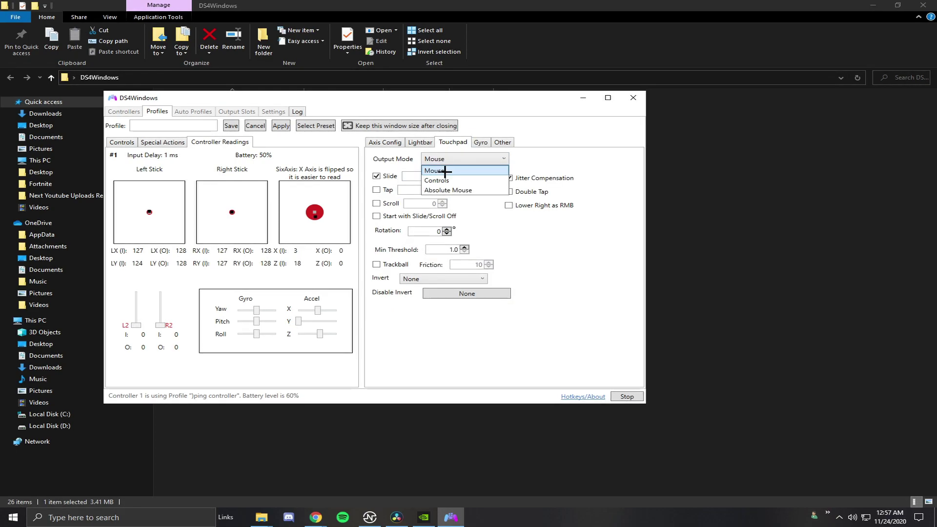
pyautogui.click(446, 180)
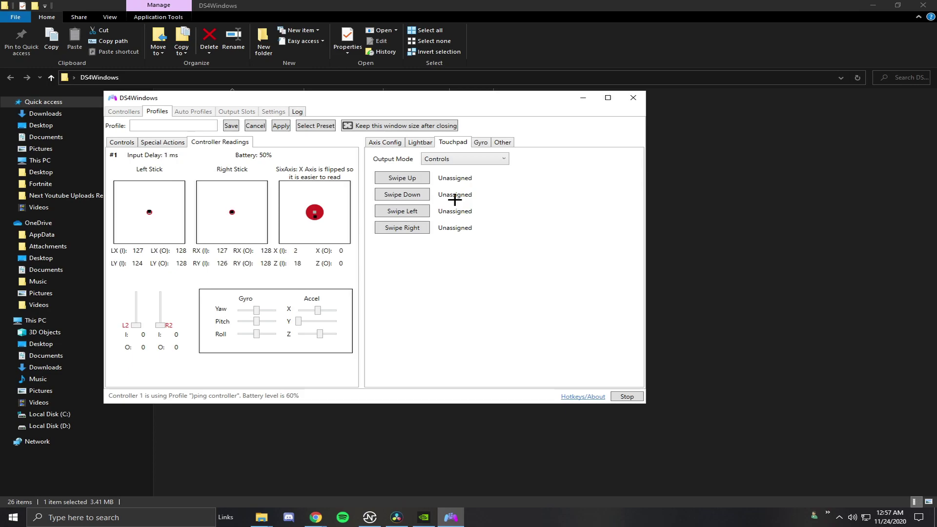
# Look over the new profile's gyro settings and set its Bluetooth poll rate to Max
pyautogui.click(482, 142)
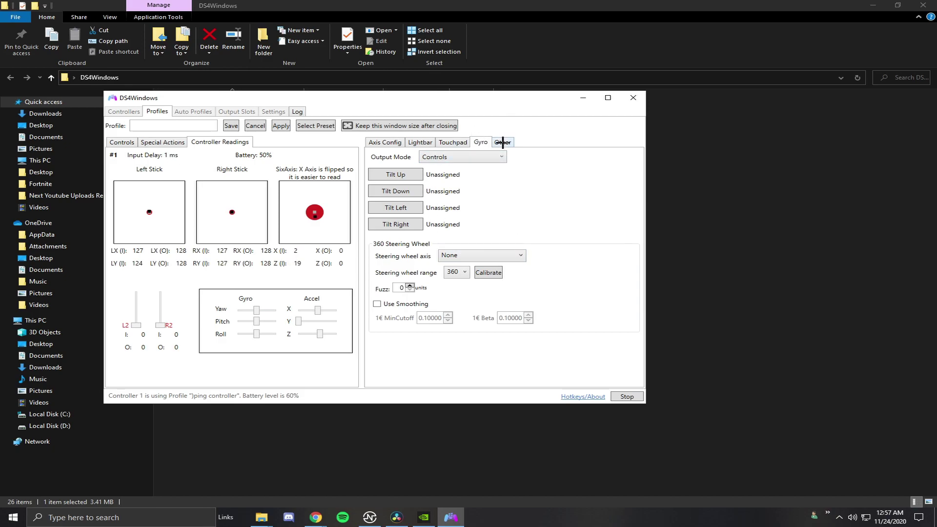
pyautogui.click(502, 141)
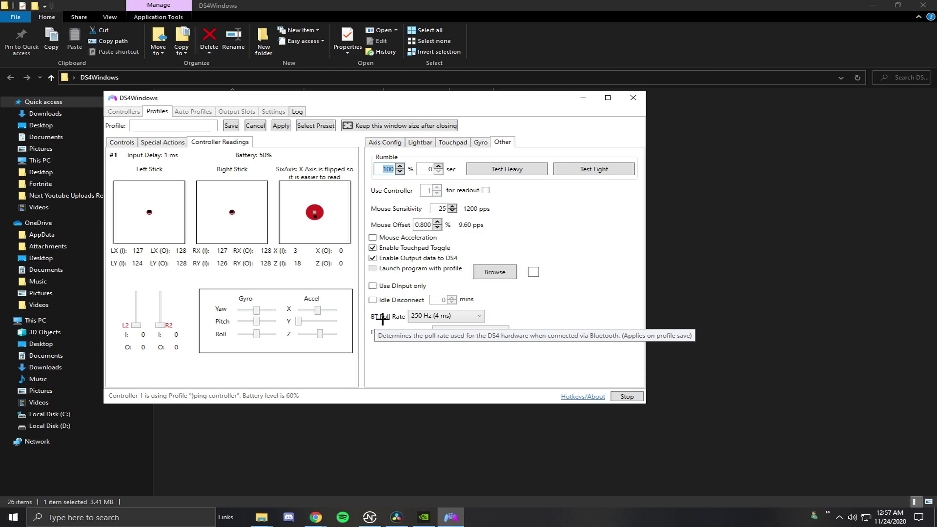
pyautogui.click(418, 316)
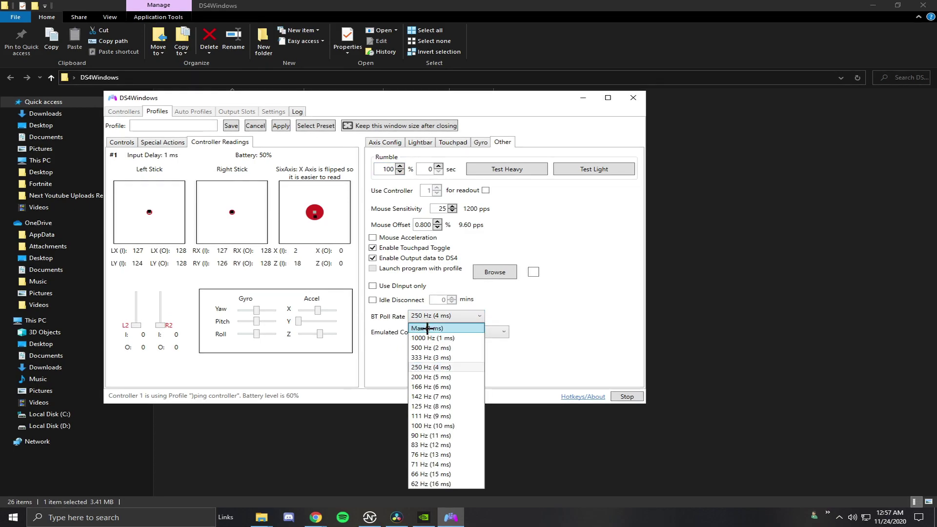
pyautogui.click(427, 328)
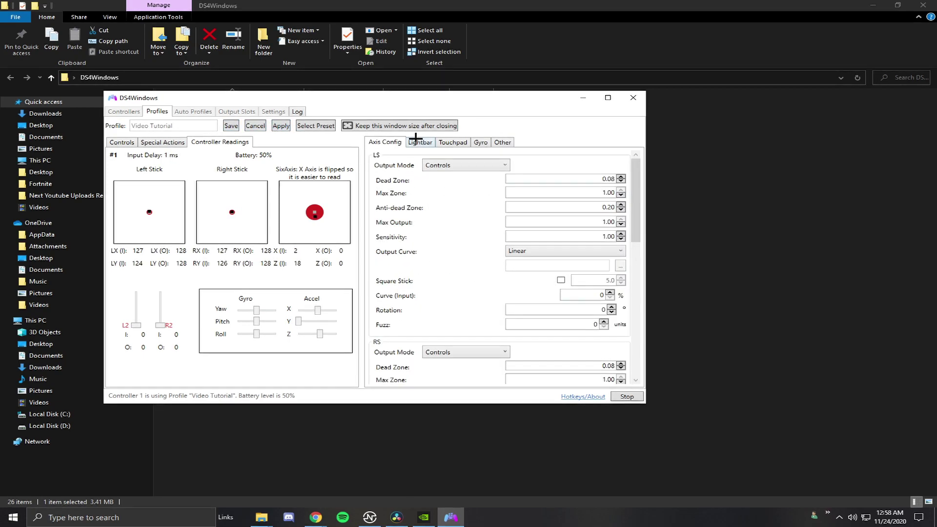
# Set the BT Poll Rate of the Video Tutorial profile to Max (1 ms)
pyautogui.click(502, 142)
pyautogui.click(436, 316)
pyautogui.click(438, 328)
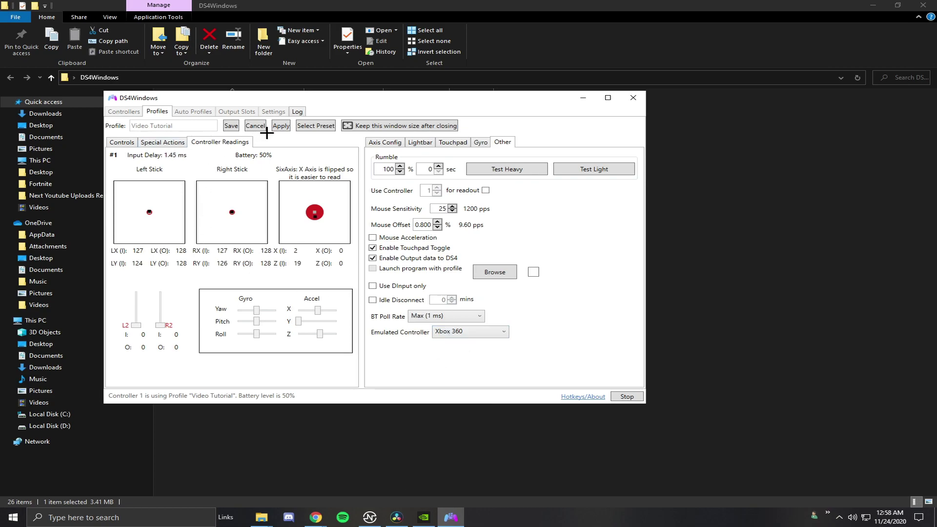